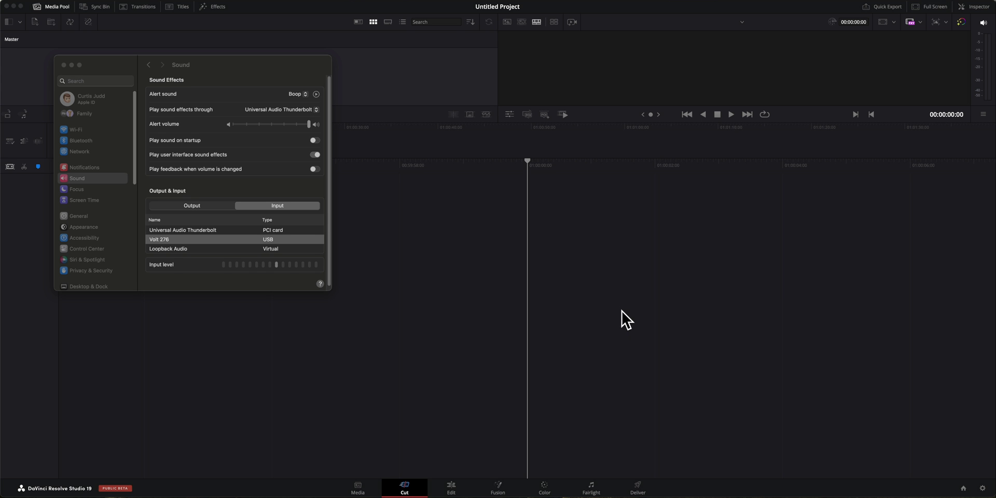
# - Confirm Volt 276 as the macOS input, select it as the sound output, and close Sound settings
pyautogui.click(276, 63)
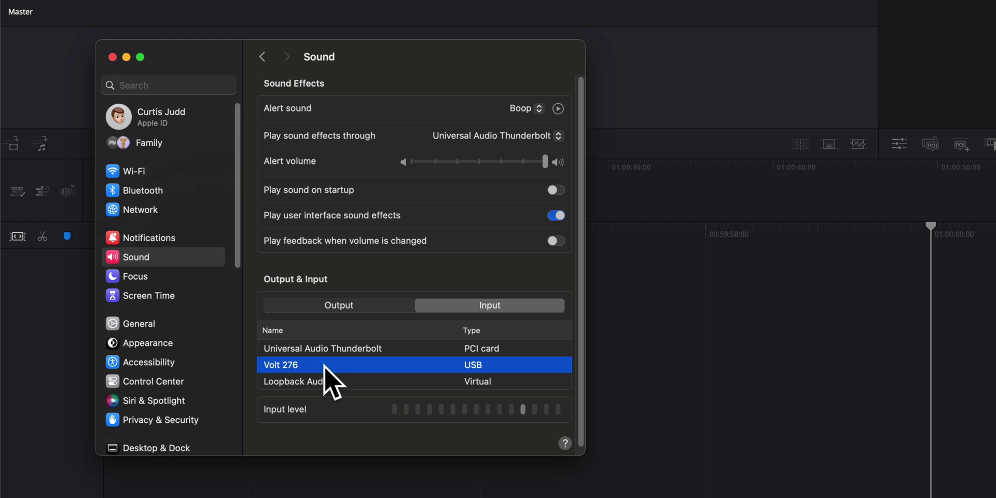
pyautogui.click(478, 317)
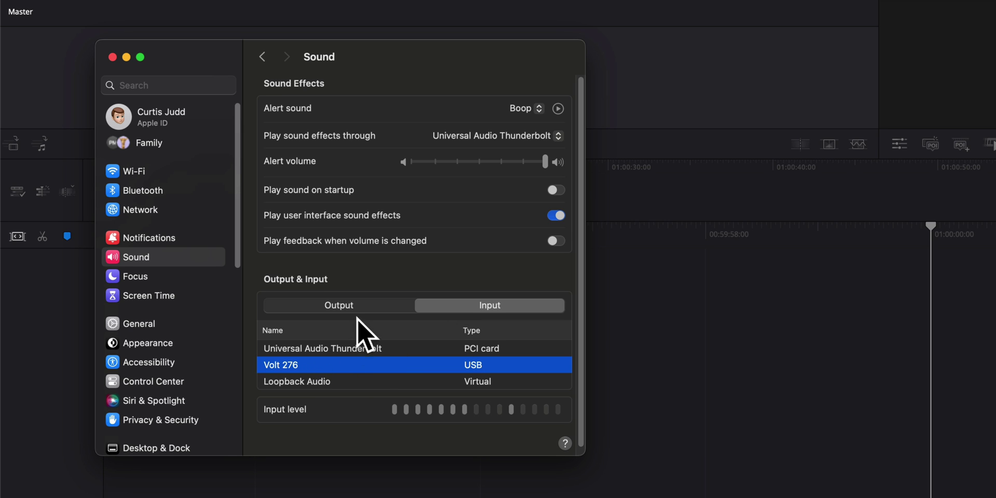
pyautogui.click(359, 305)
pyautogui.click(323, 383)
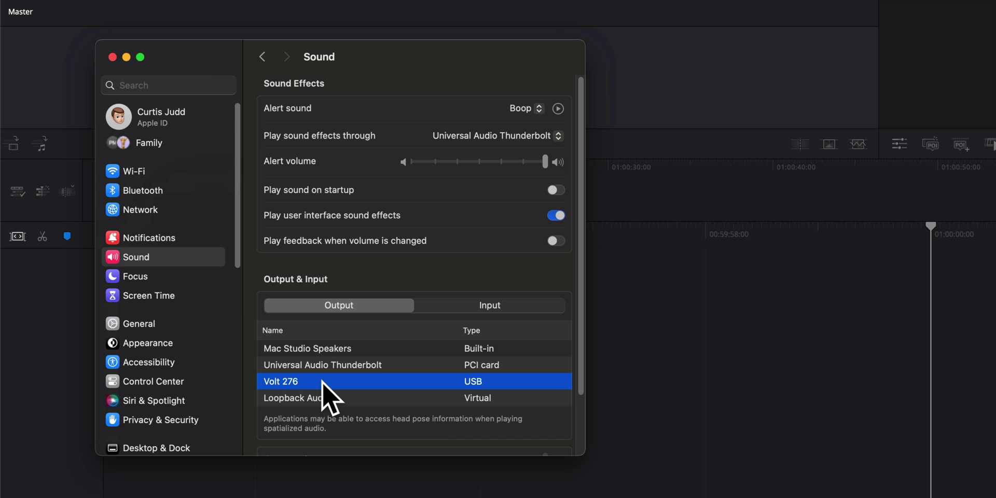
pyautogui.press('super+w')
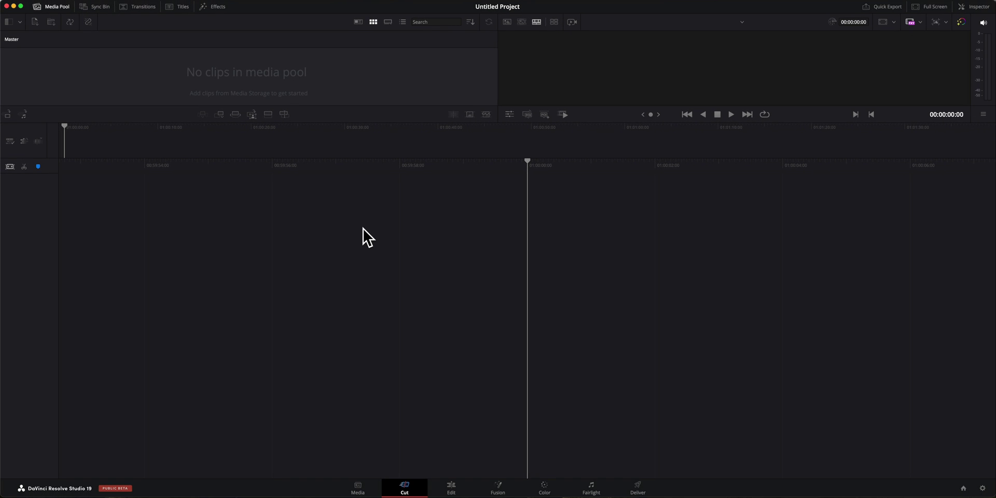
# - Switch to the Edit page with the Media Pool panel showing
pyautogui.click(451, 489)
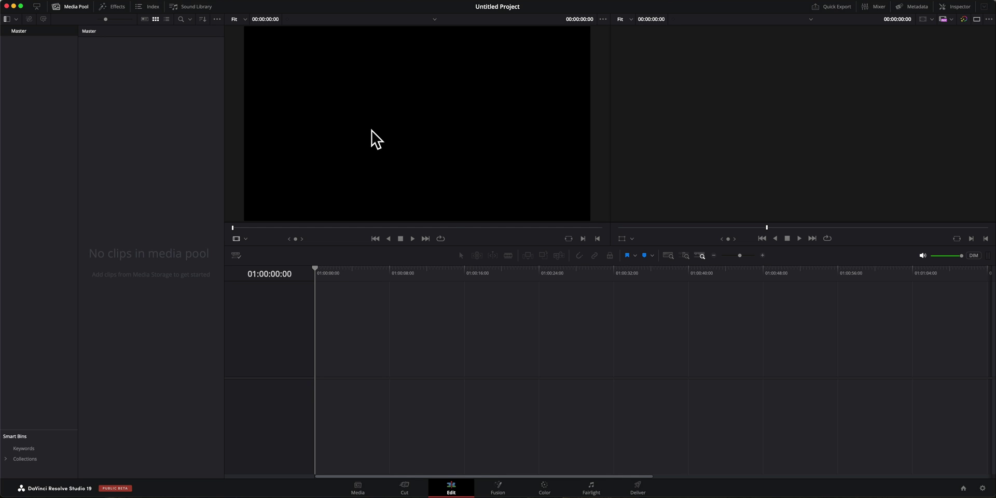
pyautogui.click(70, 7)
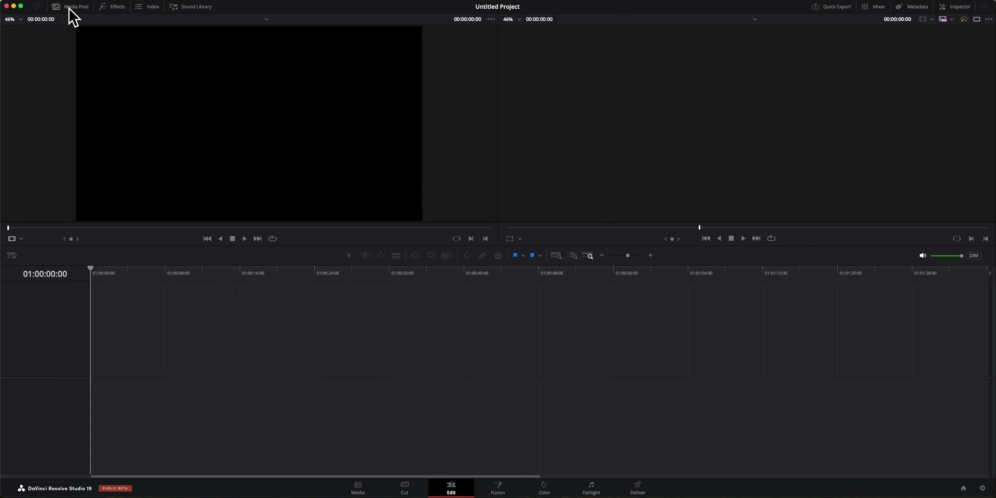
pyautogui.click(70, 7)
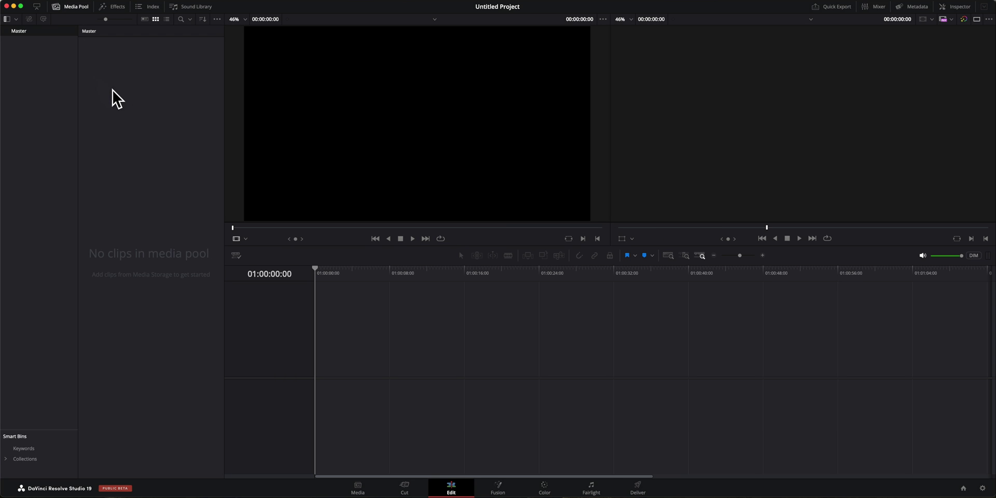
# - Create a new empty Timeline 1 from the Media Pool with Mono audio track type
pyautogui.rightClick(129, 100)
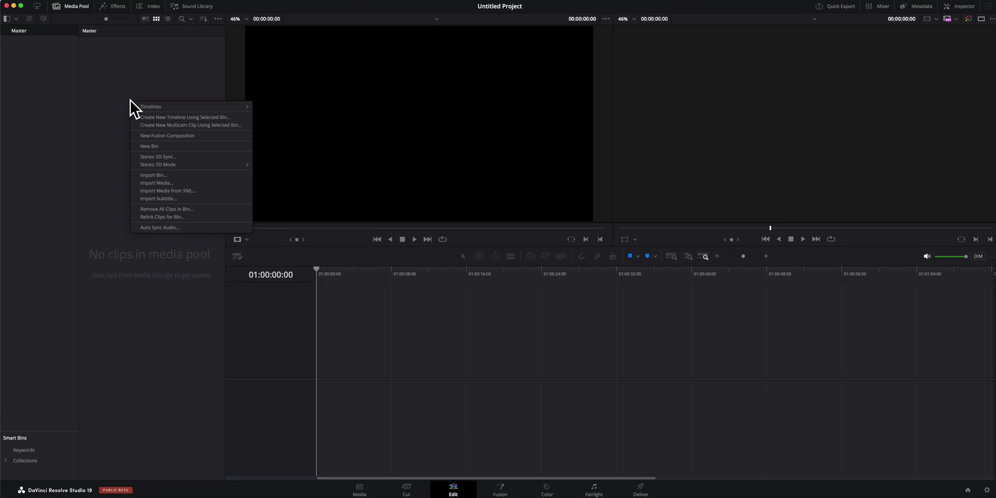
pyautogui.moveTo(213, 105)
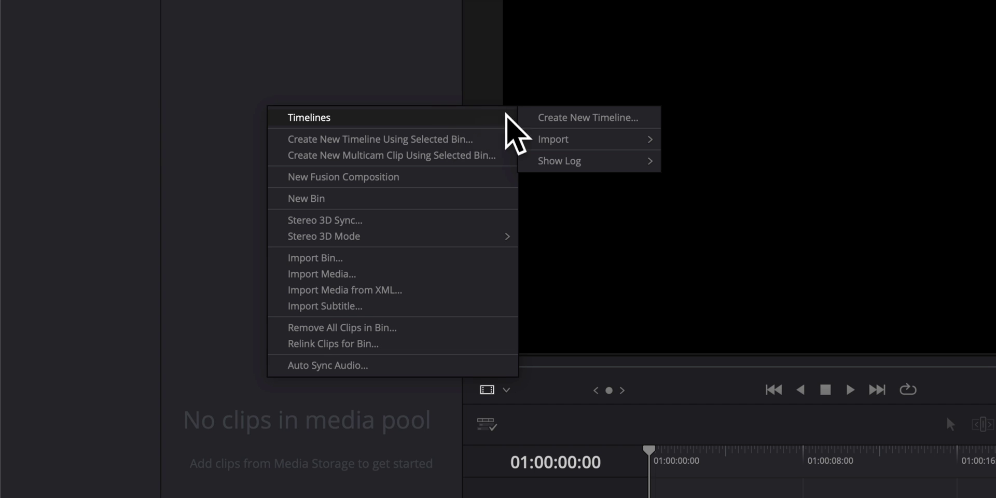
pyautogui.click(583, 118)
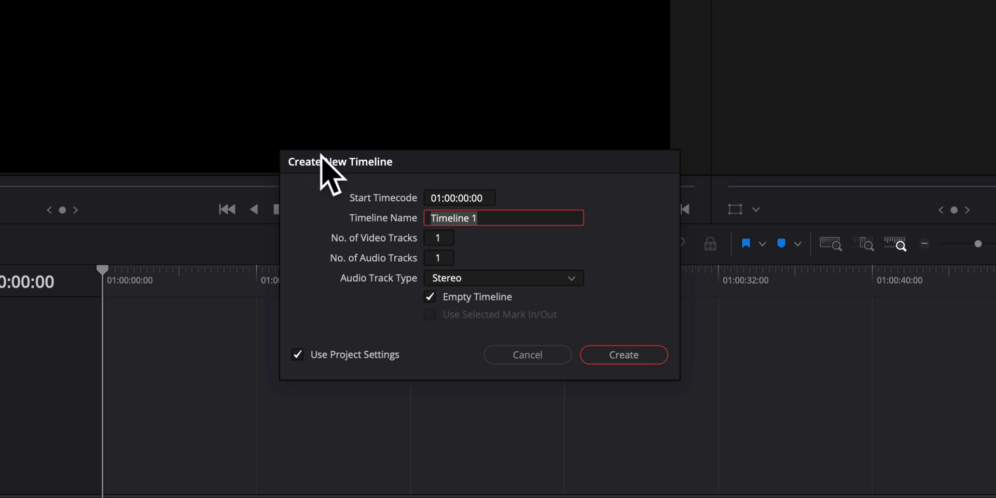
pyautogui.click(573, 279)
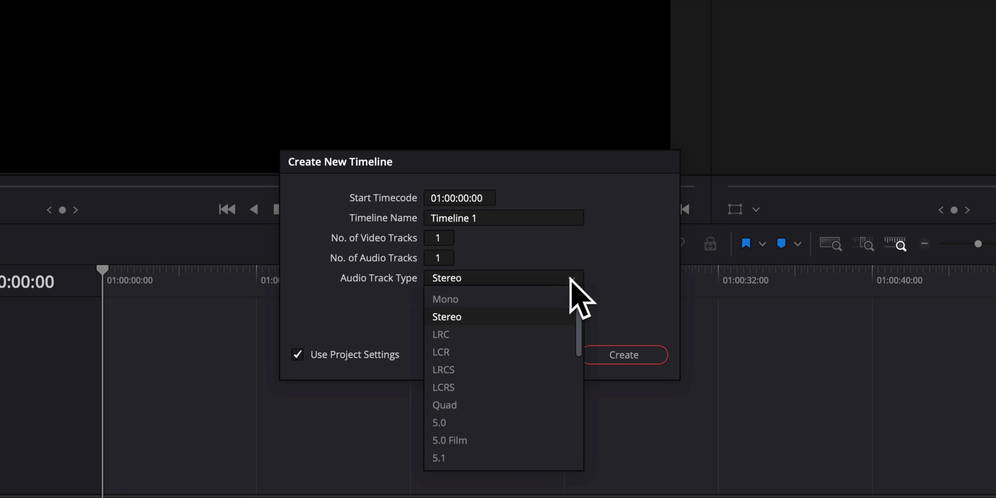
pyautogui.click(521, 293)
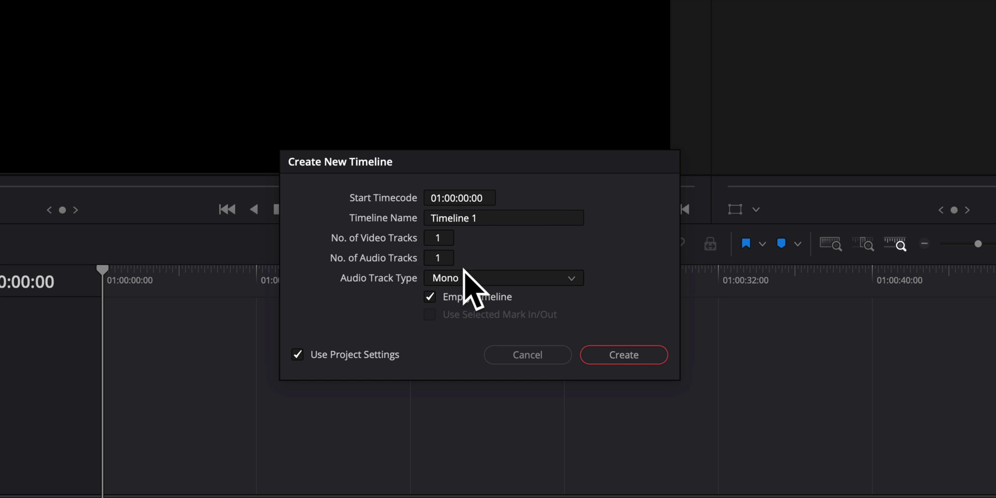
pyautogui.click(622, 357)
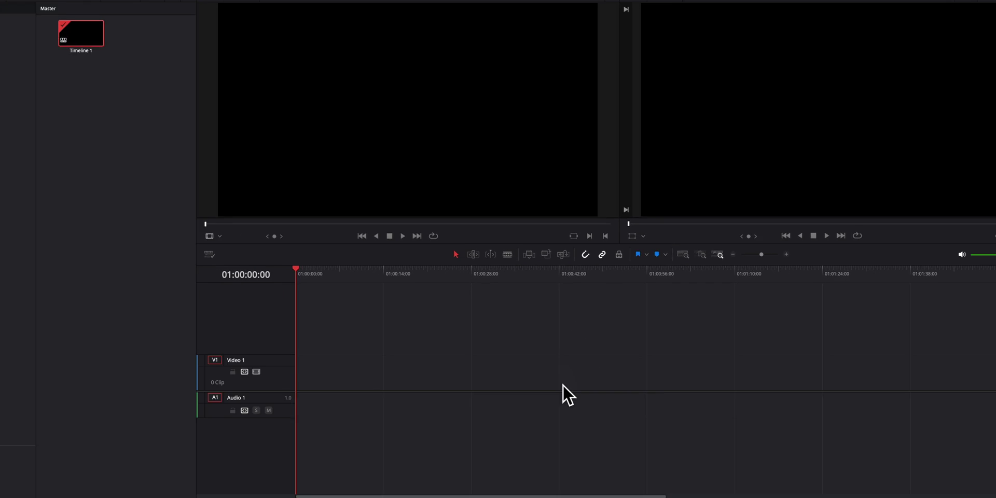
# - Open the Fairlight page, drag the Audio 1 track much taller, and arm it for recording
pyautogui.click(593, 486)
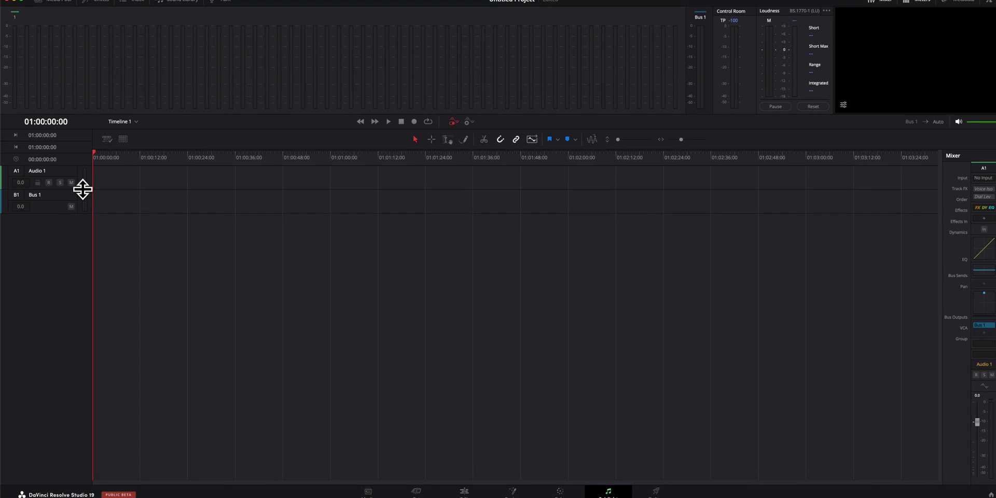
pyautogui.moveTo(82, 189); pyautogui.dragTo(54, 309)
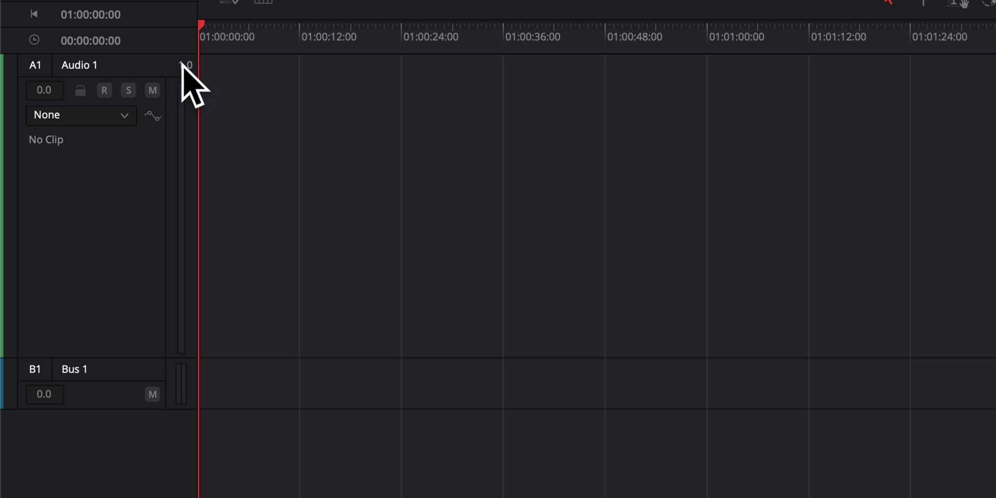
pyautogui.click(106, 90)
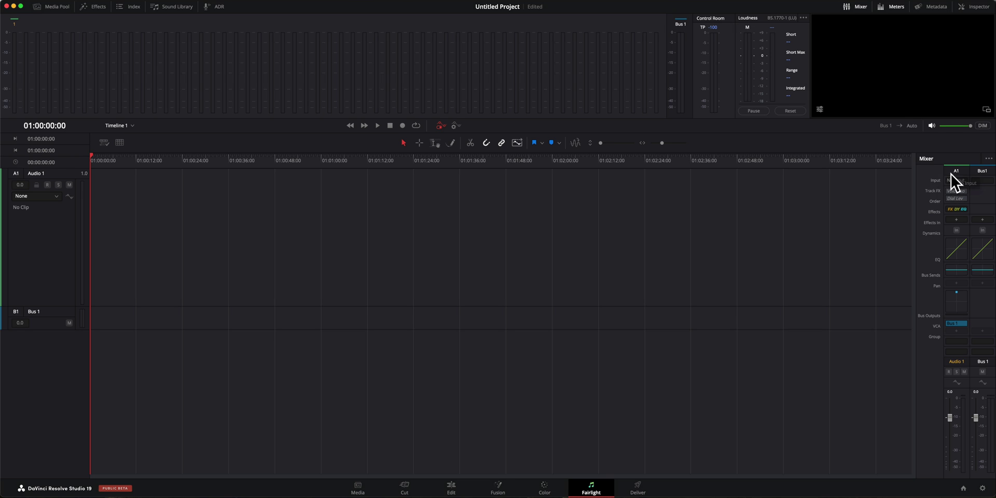
pyautogui.click(860, 5)
# - Patch the Audio Inputs source 1: Volt 276 to Audio 1's track input
pyautogui.click(860, 5)
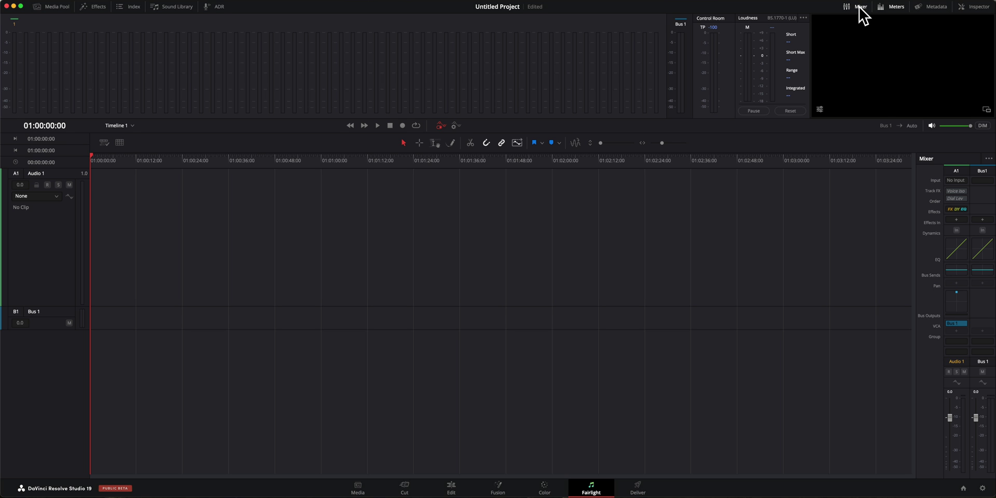
pyautogui.click(958, 180)
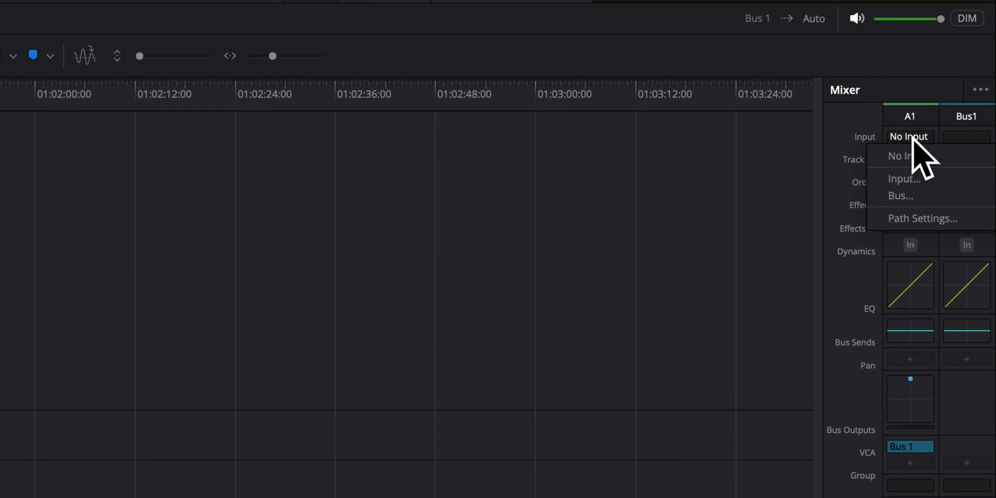
pyautogui.click(908, 178)
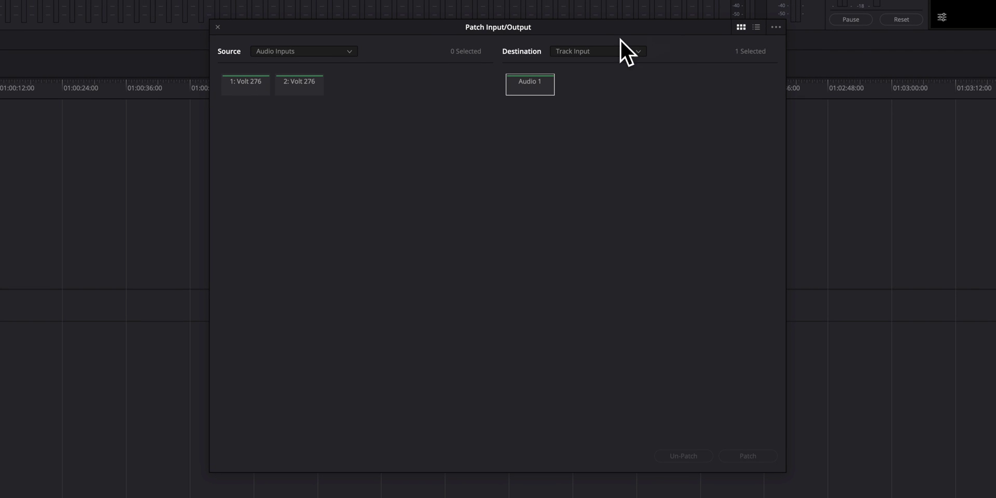
pyautogui.click(350, 51)
pyautogui.click(349, 51)
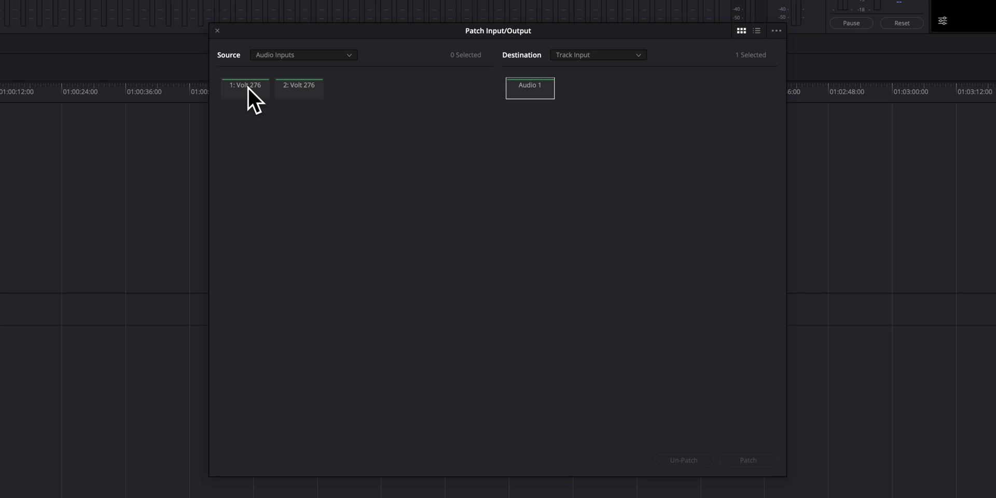
pyautogui.click(248, 87)
pyautogui.click(742, 456)
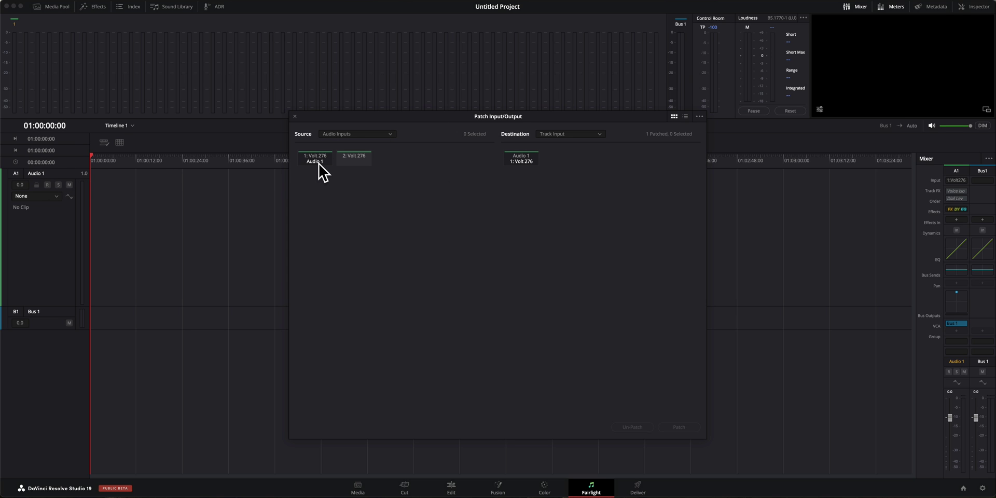
pyautogui.click(294, 116)
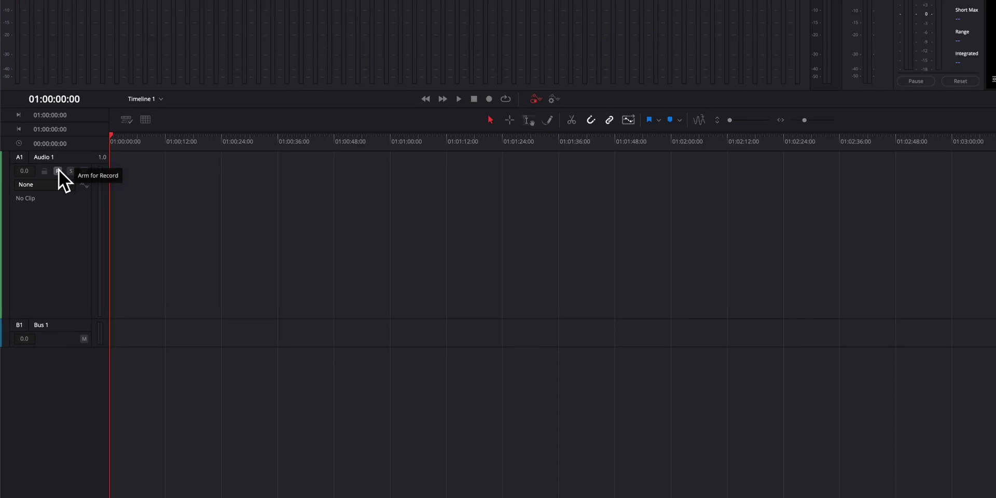
# - Arm Audio 1, record a roughly 12-second test take, then delete the recorded clip
pyautogui.click(57, 170)
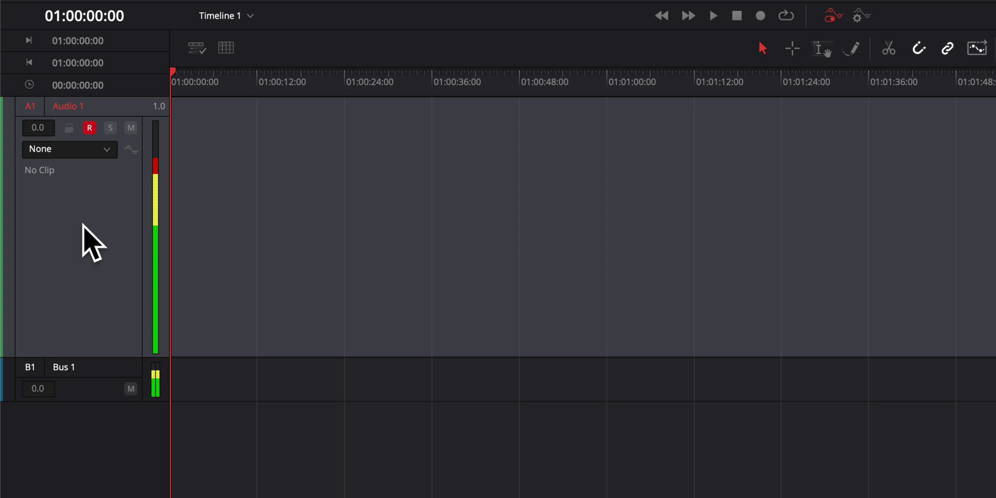
pyautogui.click(761, 17)
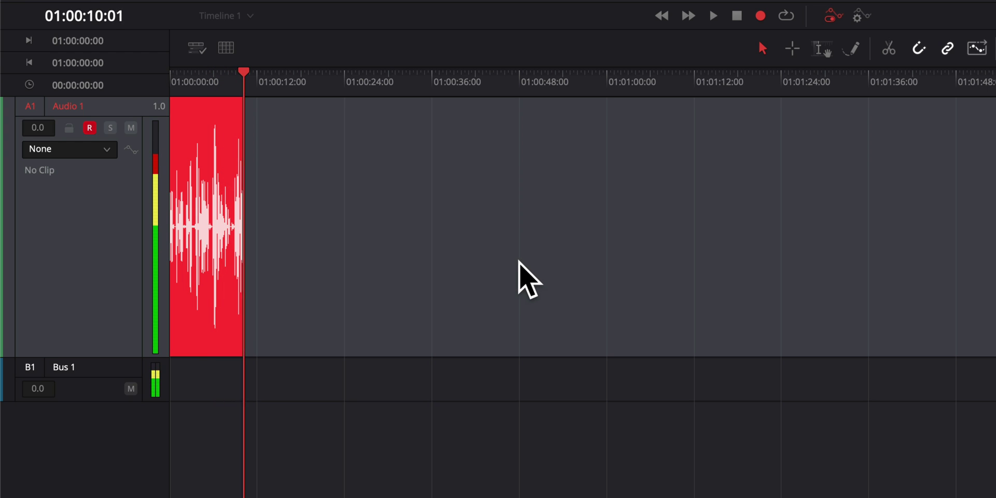
pyautogui.click(737, 15)
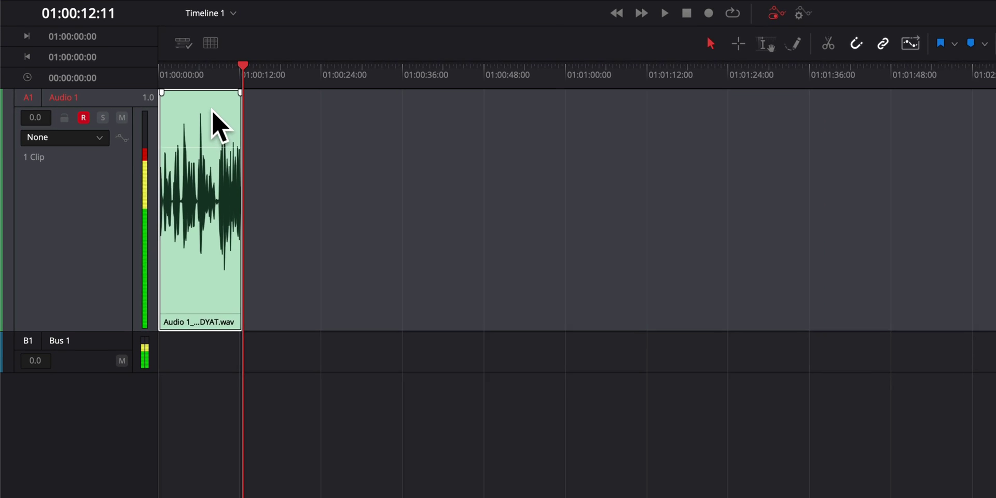
pyautogui.click(213, 111)
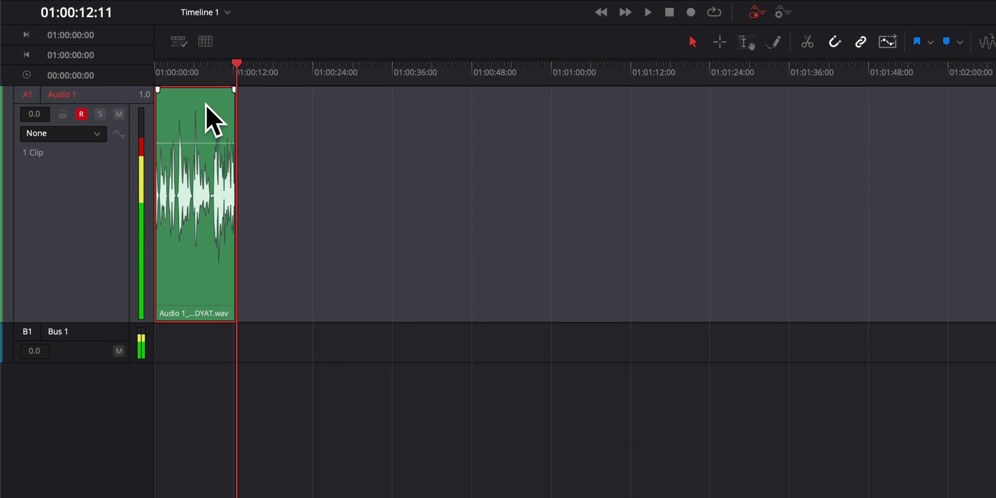
pyautogui.press('Delete')
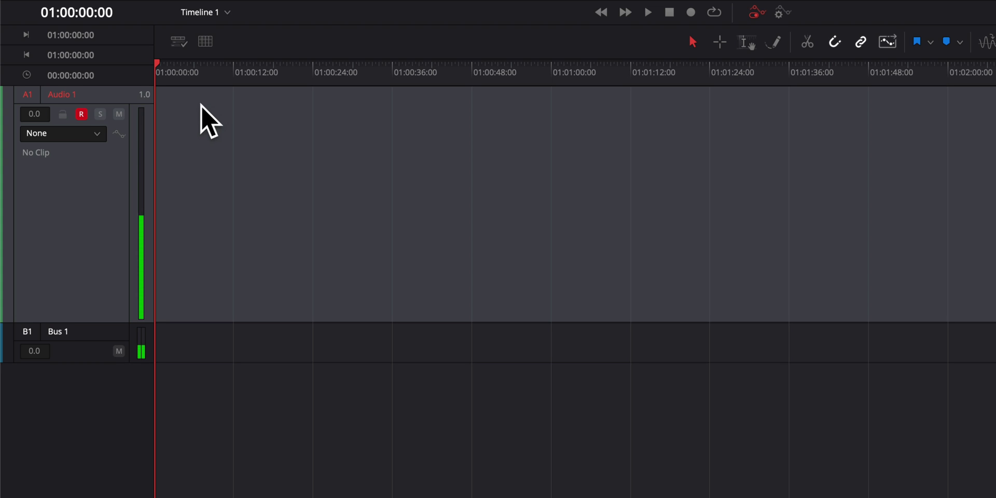
# - Change the Audio 1 track type from Mono to Stereo
pyautogui.rightClick(55, 174)
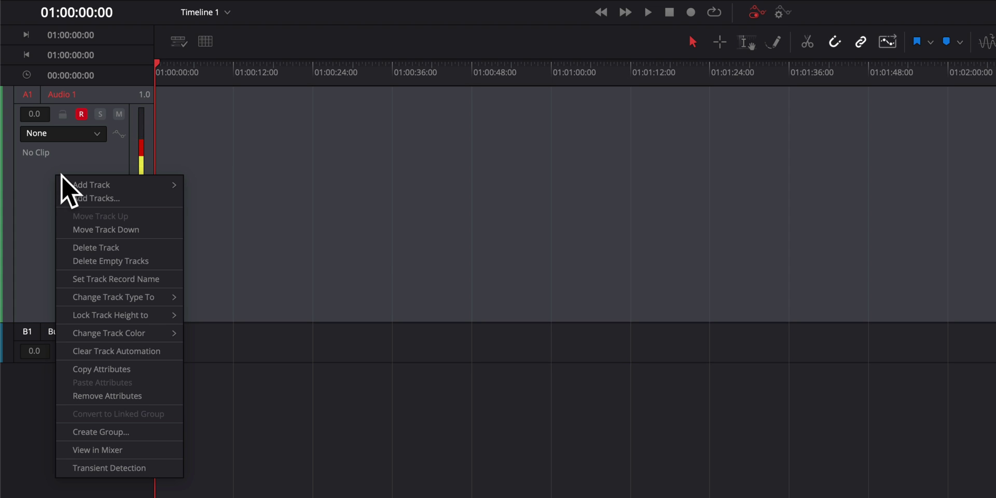
pyautogui.moveTo(146, 296)
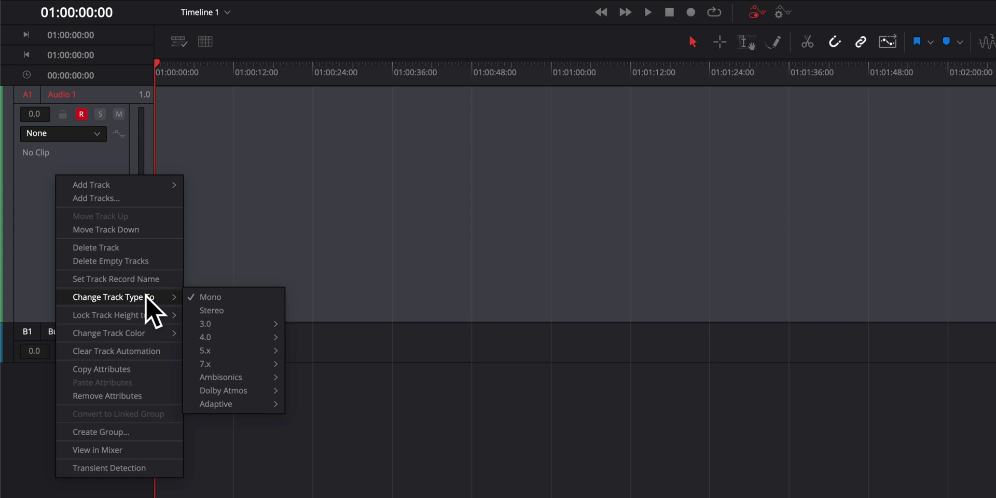
pyautogui.click(221, 310)
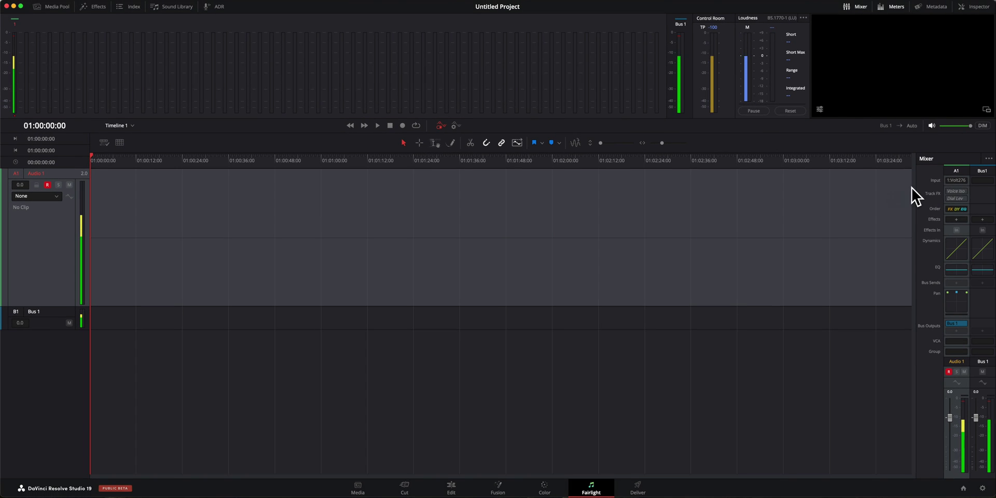
# - Patch Volt 276 inputs 1 and 2 to Audio 1-L and Audio 1-R
pyautogui.click(960, 181)
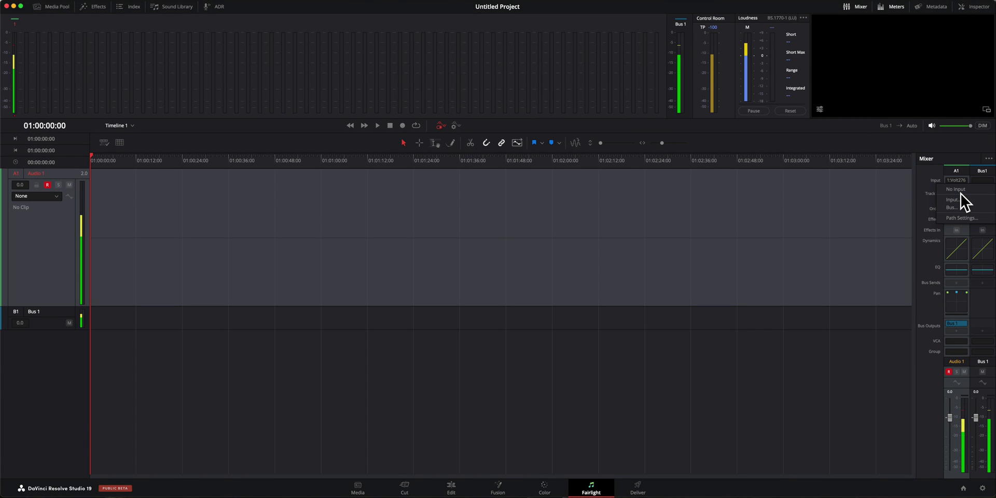
pyautogui.click(963, 206)
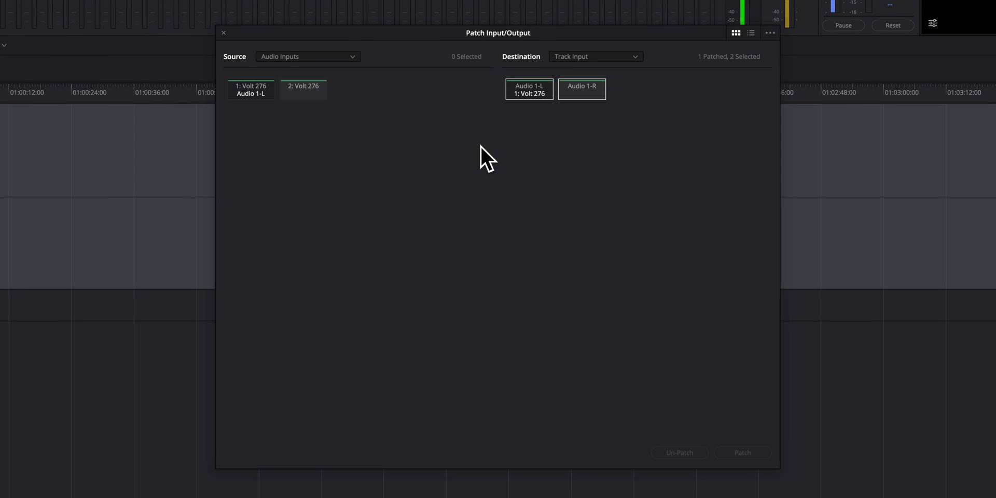
pyautogui.click(257, 89)
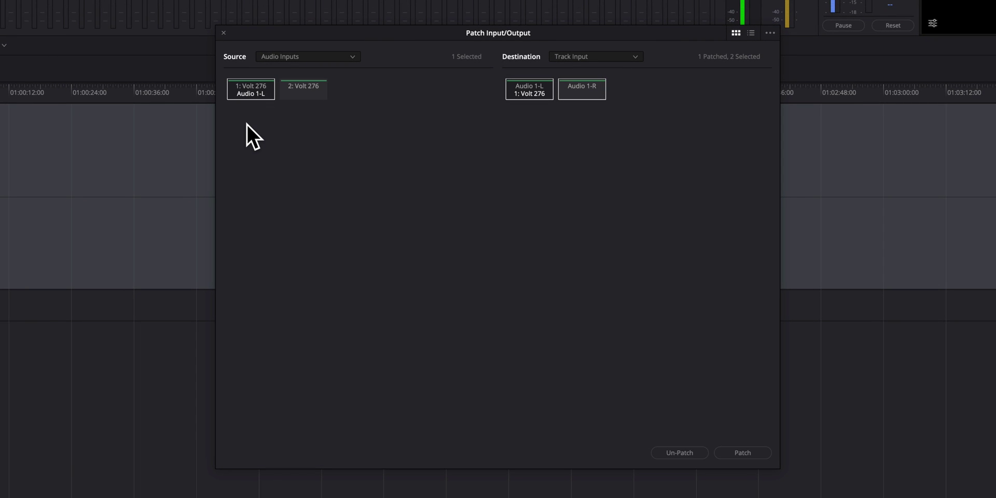
pyautogui.click(311, 89)
pyautogui.click(747, 450)
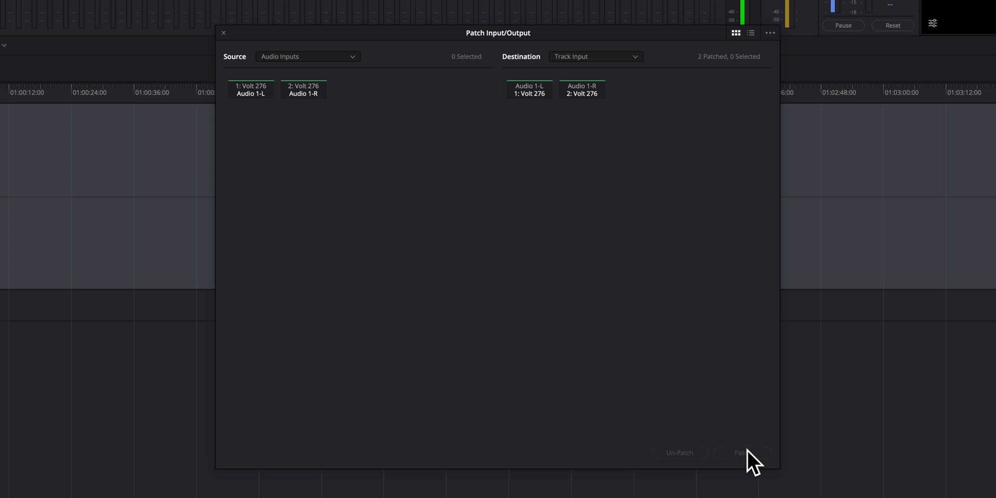